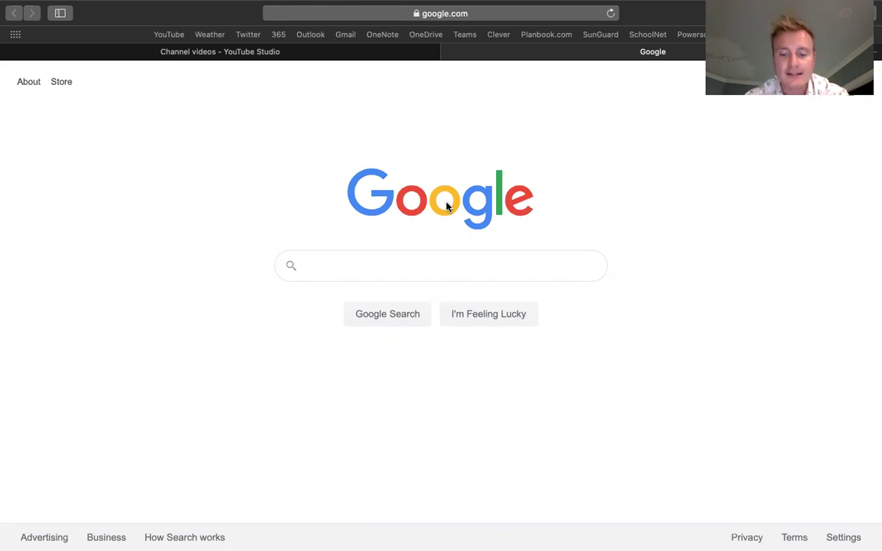
# Search Google for 'office 365' and open the Office 365 Login | Microsoft Office result
pyautogui.click(389, 261)
pyautogui.write('office ')
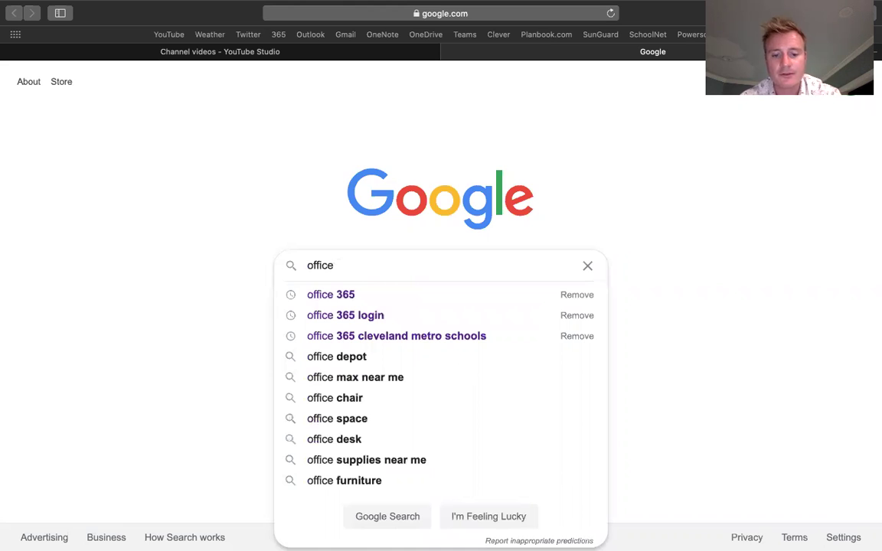
pyautogui.write('365')
pyautogui.press('Return')
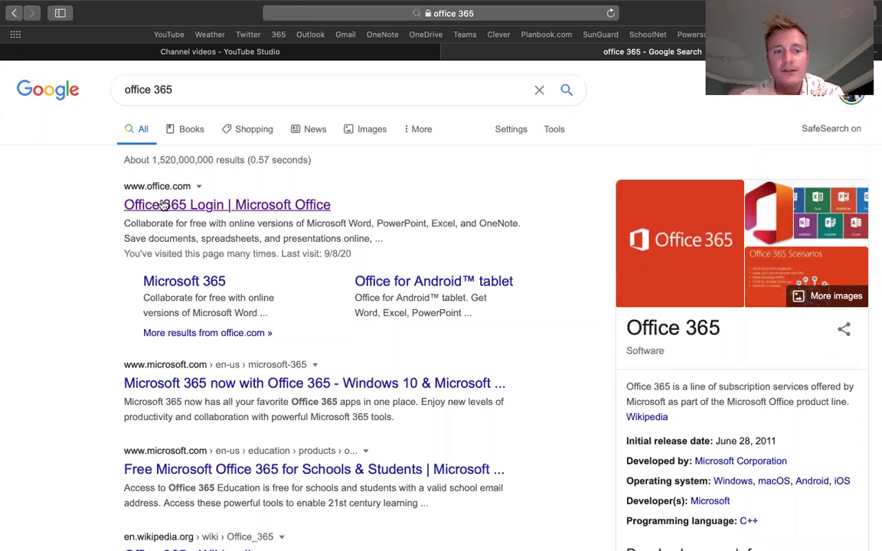
pyautogui.click(227, 205)
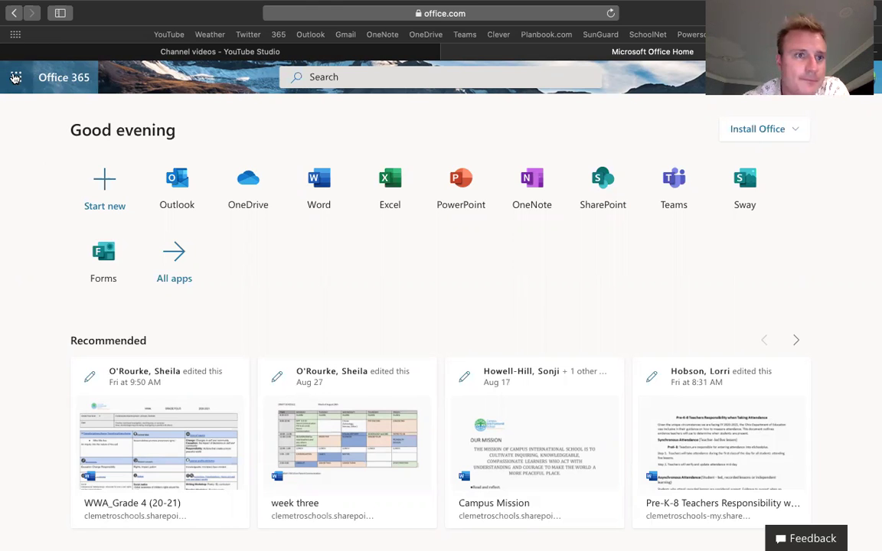
# Unpin the Clever app from the Office 365 app launcher
pyautogui.click(16, 78)
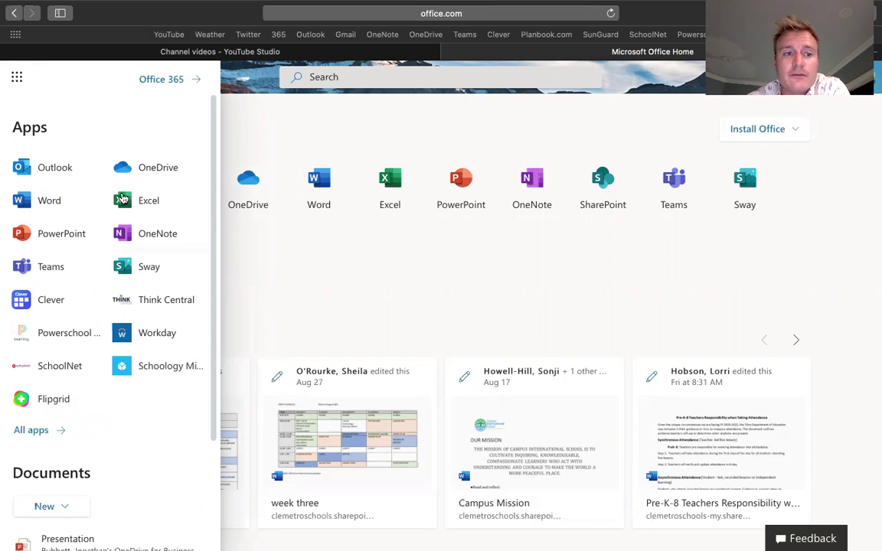
pyautogui.moveTo(51, 266)
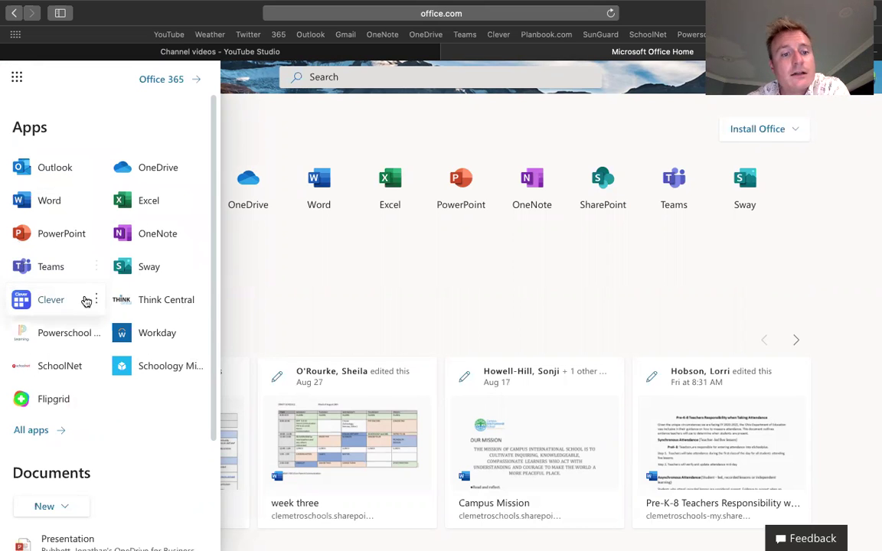
pyautogui.click(97, 301)
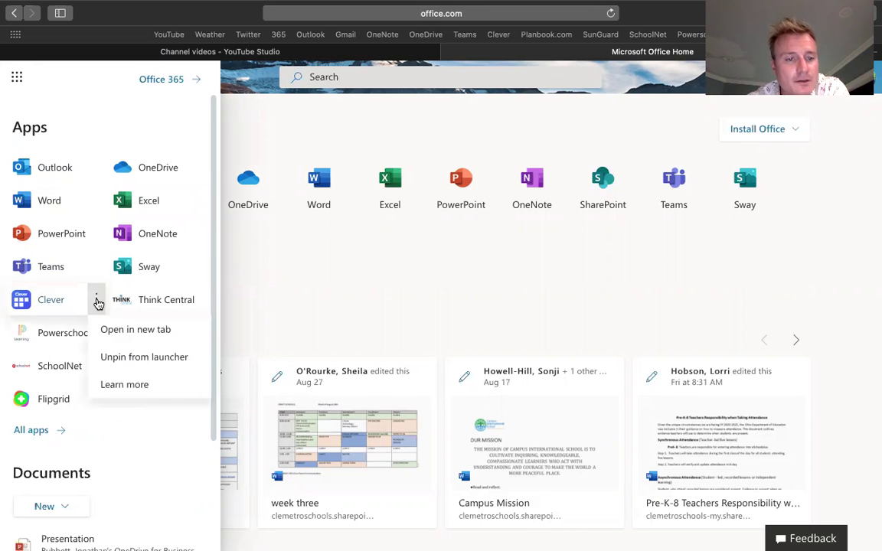
pyautogui.click(115, 357)
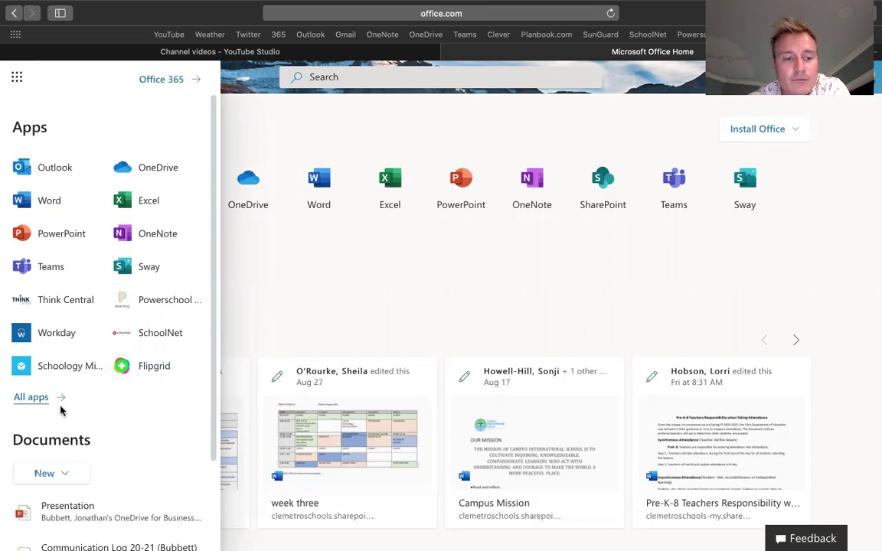
# Pin the Clever app under Other in All apps to the launcher
pyautogui.click(36, 396)
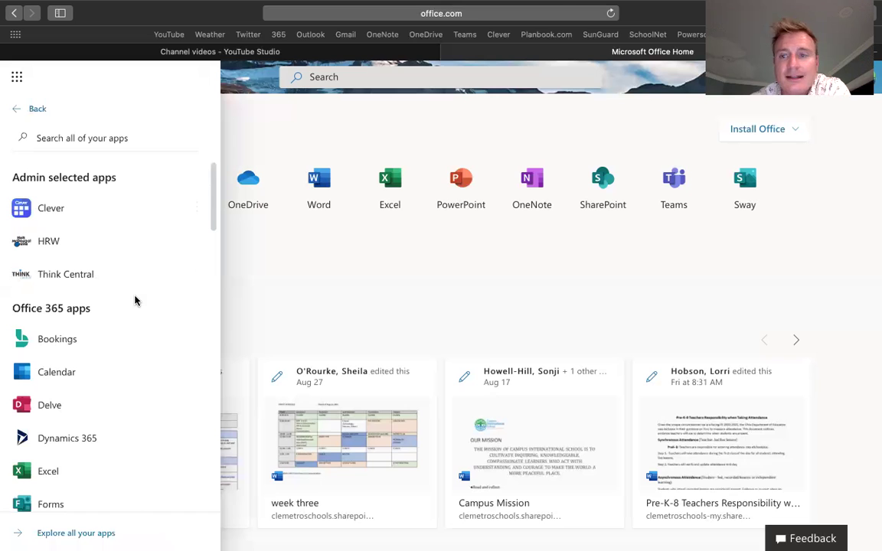
pyautogui.scroll(-1, 135, 300)
pyautogui.scroll(-2, 135, 301)
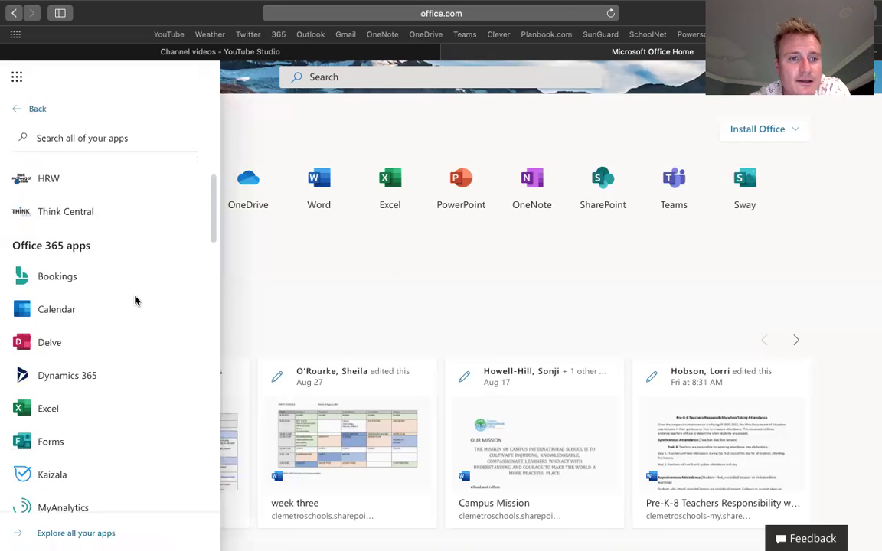
pyautogui.scroll(-4, 137, 301)
pyautogui.scroll(-4, 137, 301)
pyautogui.scroll(-2, 137, 301)
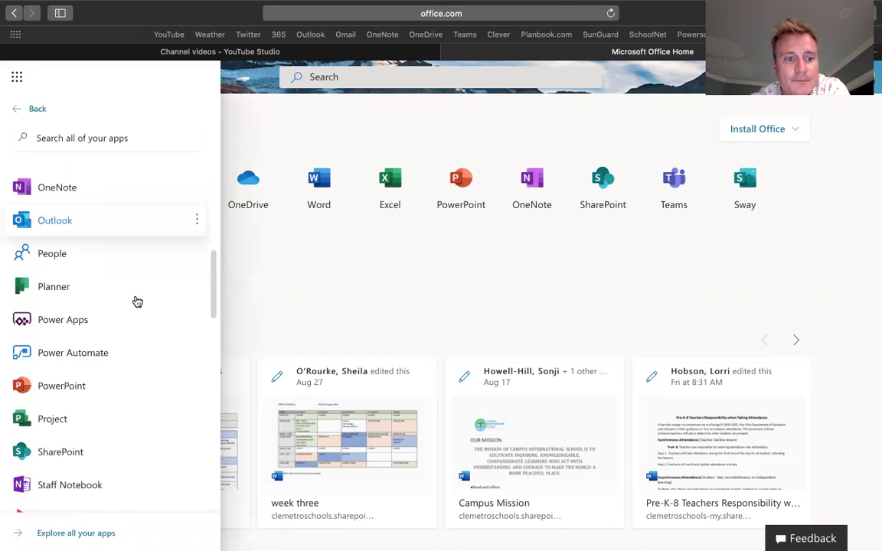
pyautogui.scroll(-3, 137, 301)
pyautogui.scroll(-4, 137, 302)
pyautogui.scroll(-1, 137, 302)
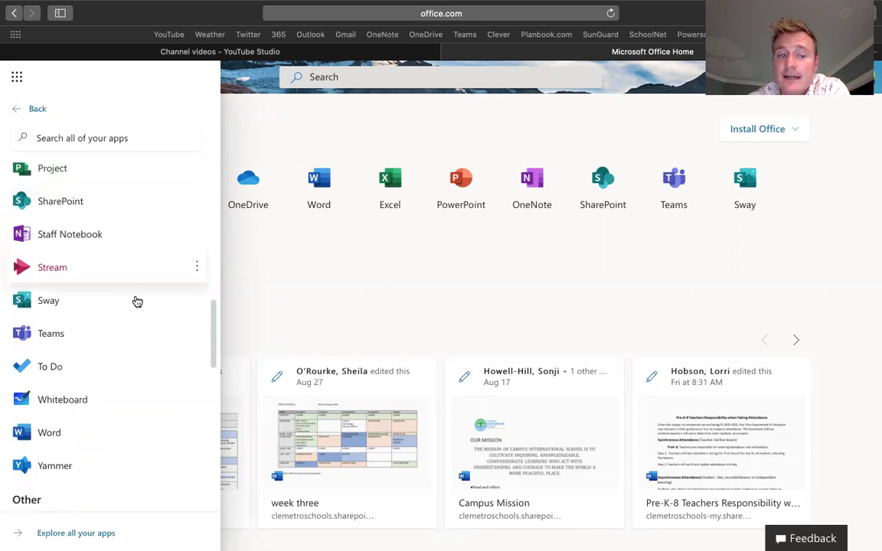
pyautogui.scroll(-5, 137, 302)
pyautogui.scroll(-1, 137, 301)
pyautogui.scroll(-1, 136, 300)
pyautogui.scroll(-3, 135, 299)
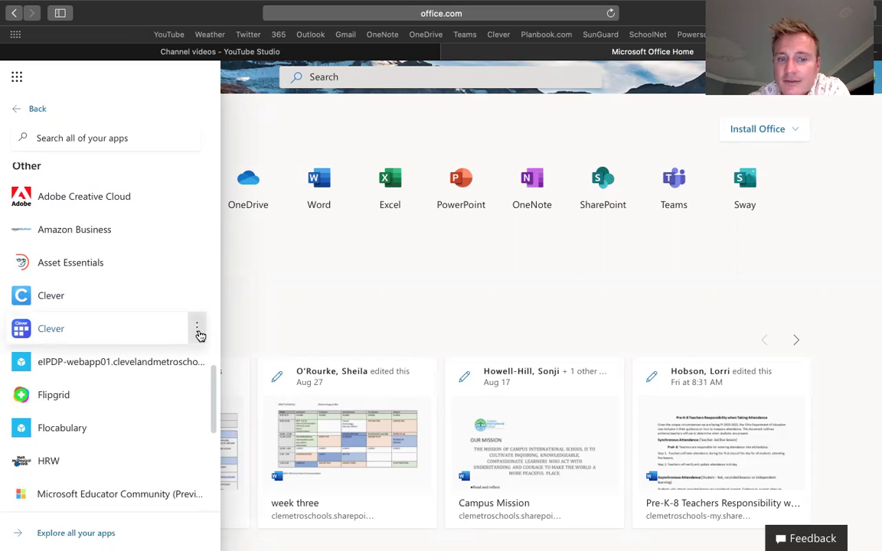
pyautogui.click(197, 330)
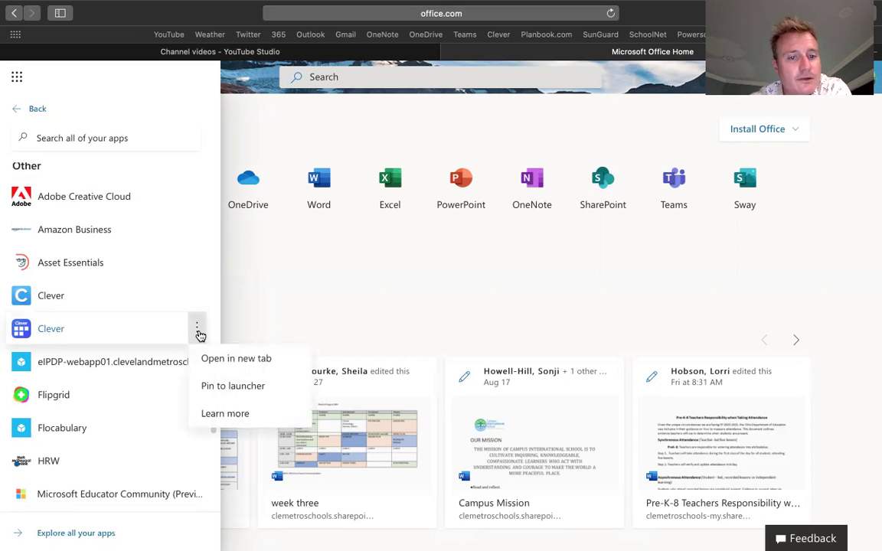
pyautogui.click(212, 391)
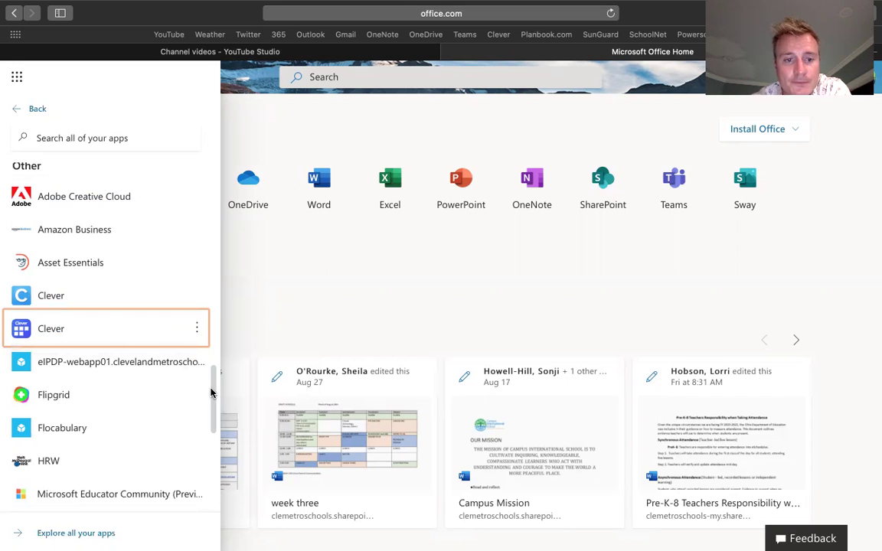
# Launch the newly pinned Clever tile from the reopened app launcher
pyautogui.click(30, 108)
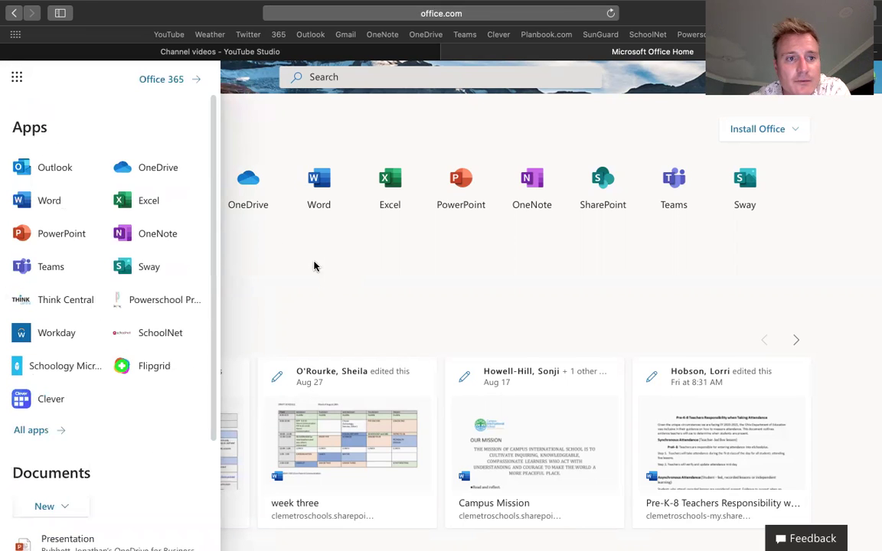
pyautogui.click(278, 247)
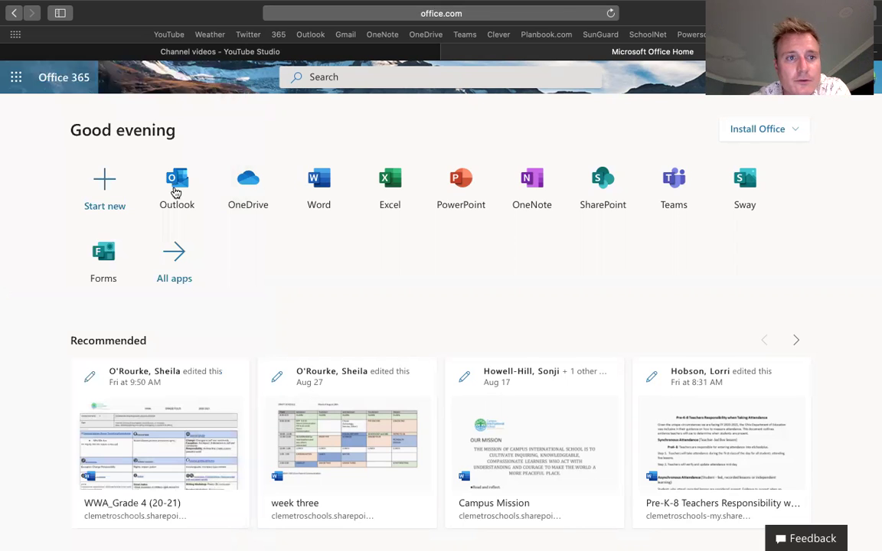
pyautogui.click(16, 77)
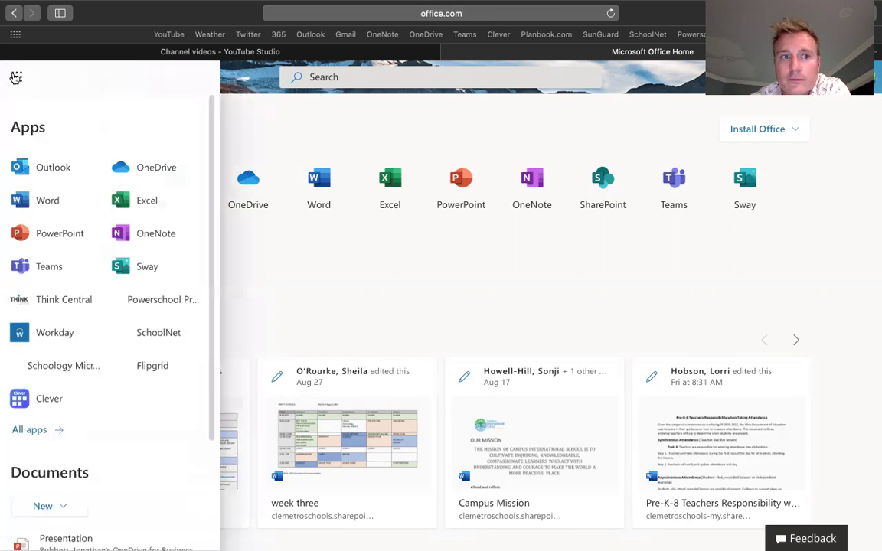
pyautogui.click(39, 411)
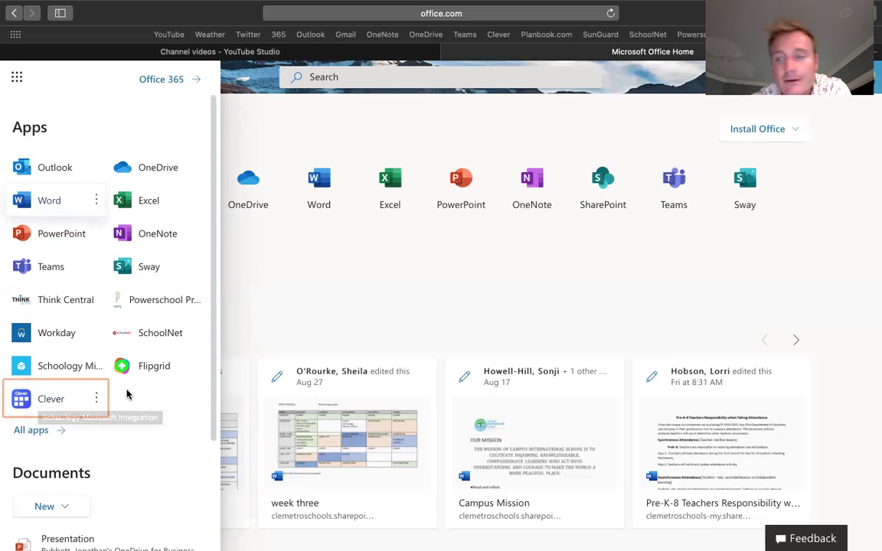
pyautogui.click(27, 396)
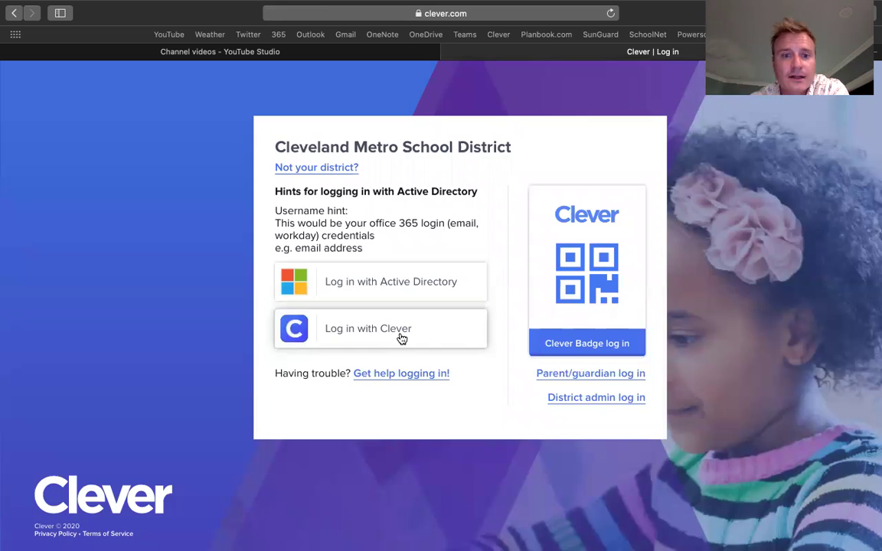
# Log in to Clever with Active Directory to reach Homeroom
pyautogui.click(389, 293)
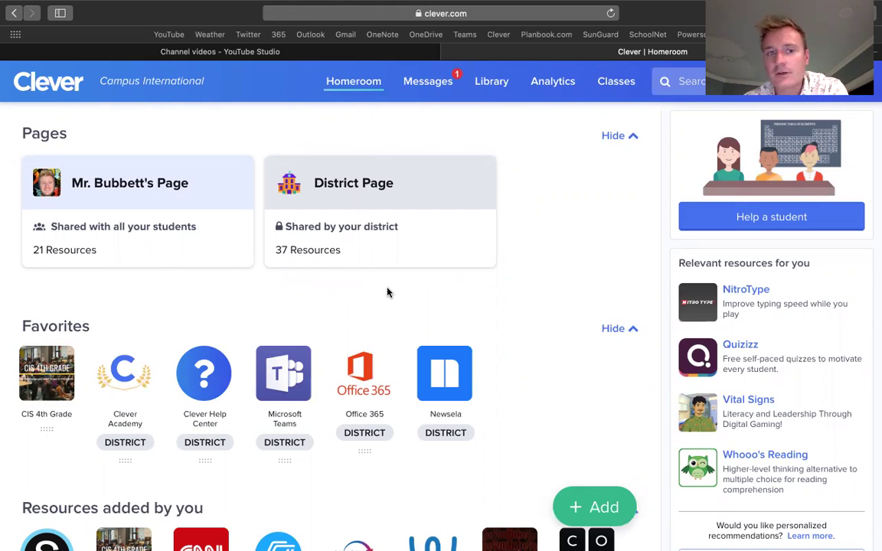
# Open the teacher's page card and scroll through its Newly Added class apps
pyautogui.click(201, 184)
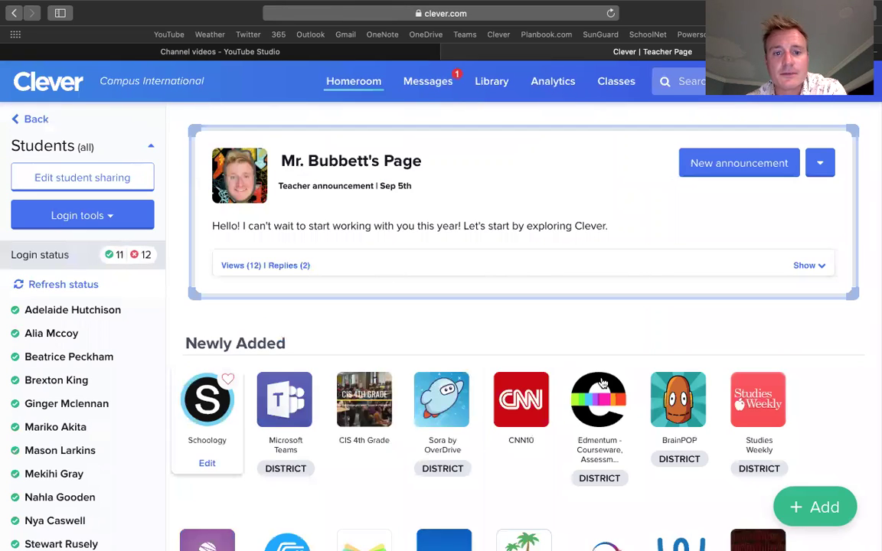
pyautogui.scroll(-2, 203, 183)
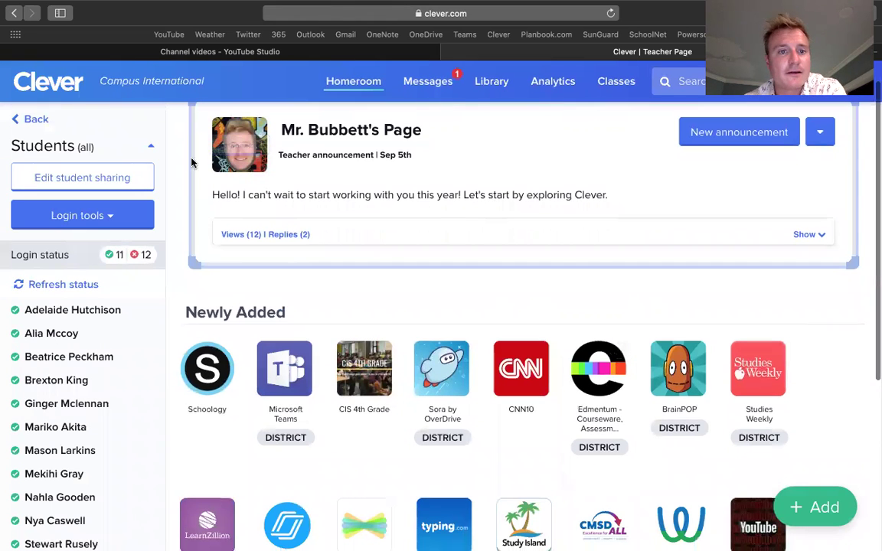
pyautogui.scroll(-3, 701, 325)
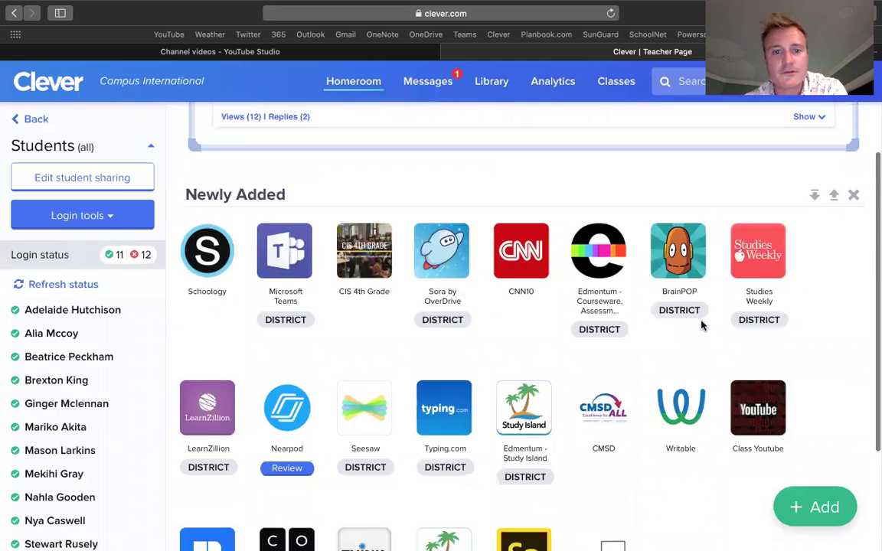
pyautogui.scroll(-2, 698, 230)
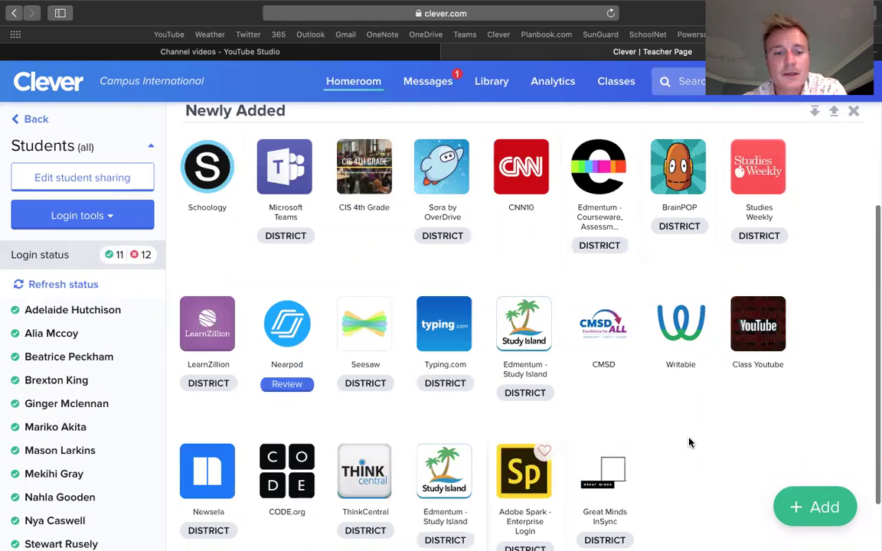
pyautogui.scroll(2, 689, 444)
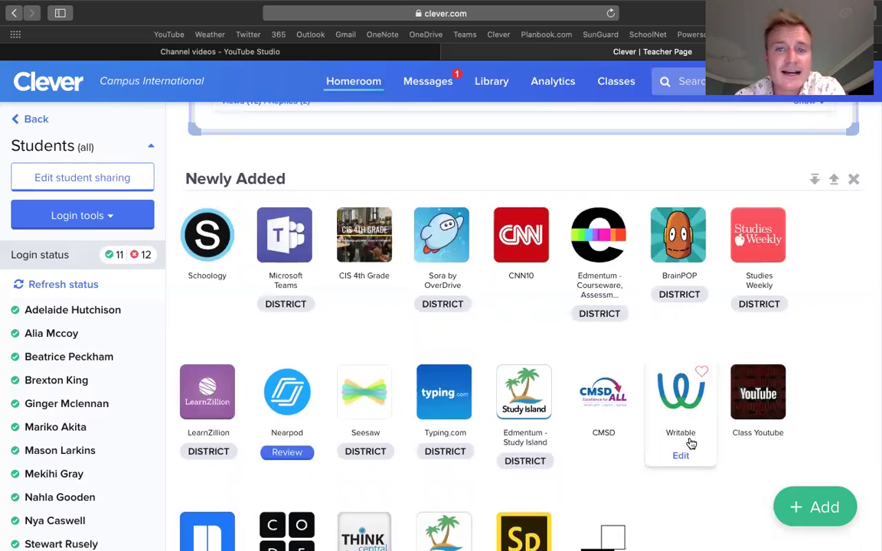